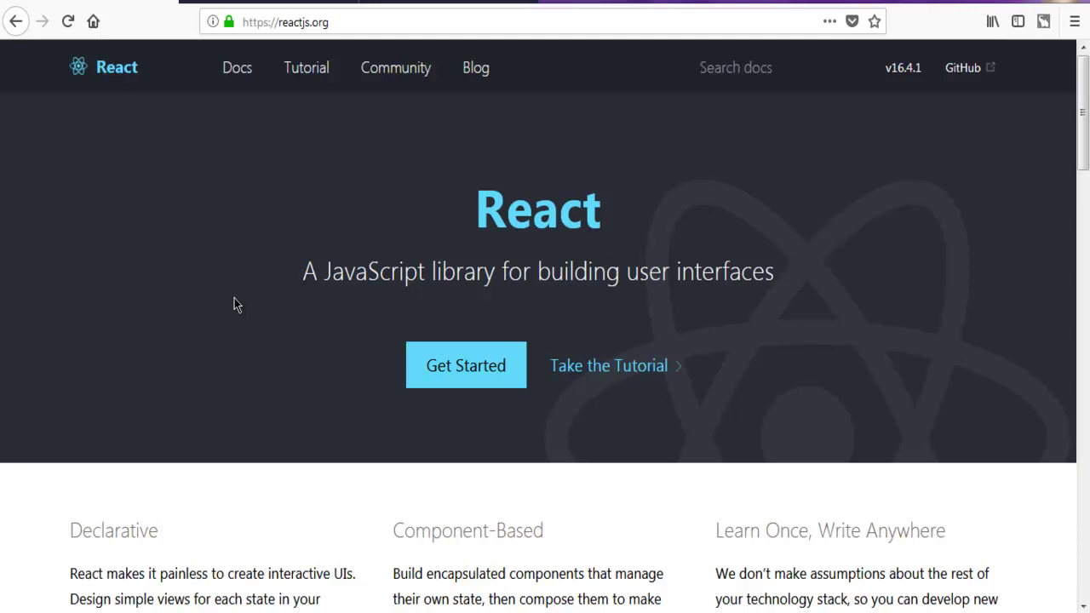
Search the Firefox Add-ons catalogue for 'react devloper tools' to list matching add-ons.
{"action": "left_click", "coordinate": [255, 3]}
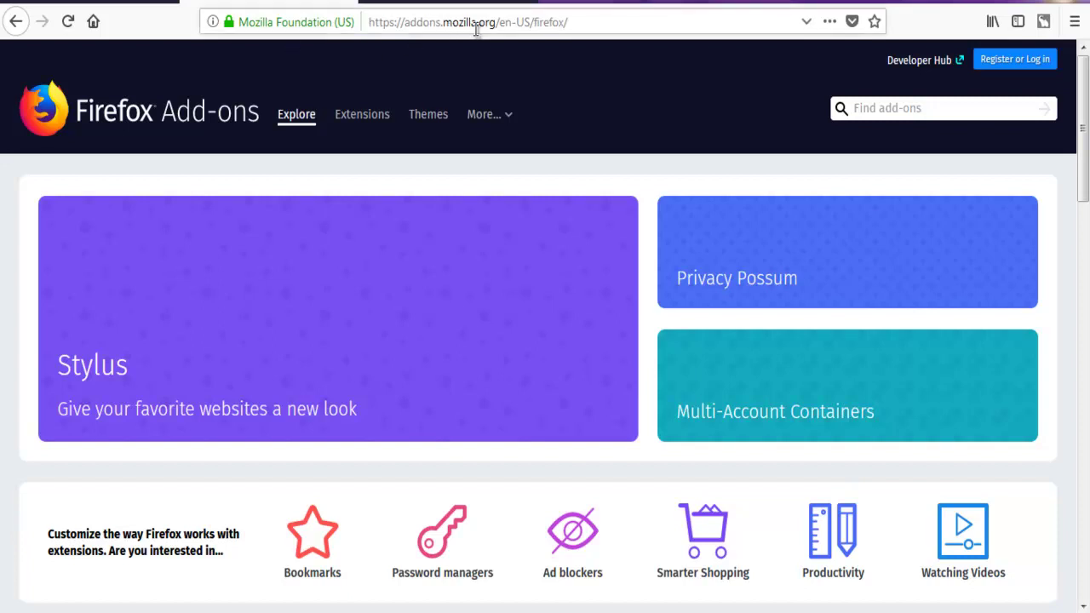
{"action": "left_click", "coordinate": [946, 117]}
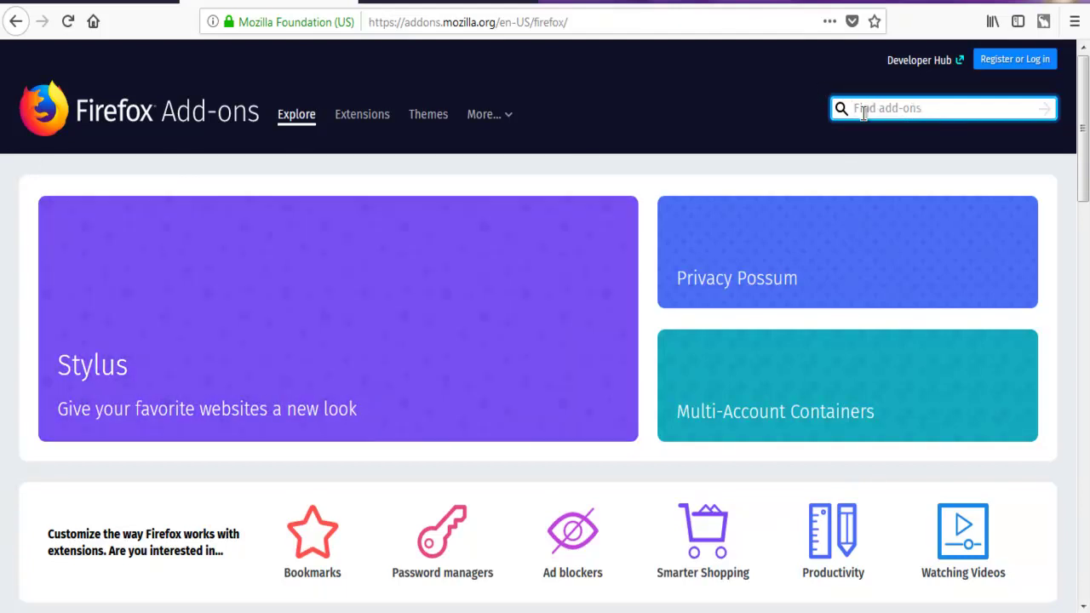
{"action": "type", "text": "rea"}
{"action": "type", "text": "ct devloper"}
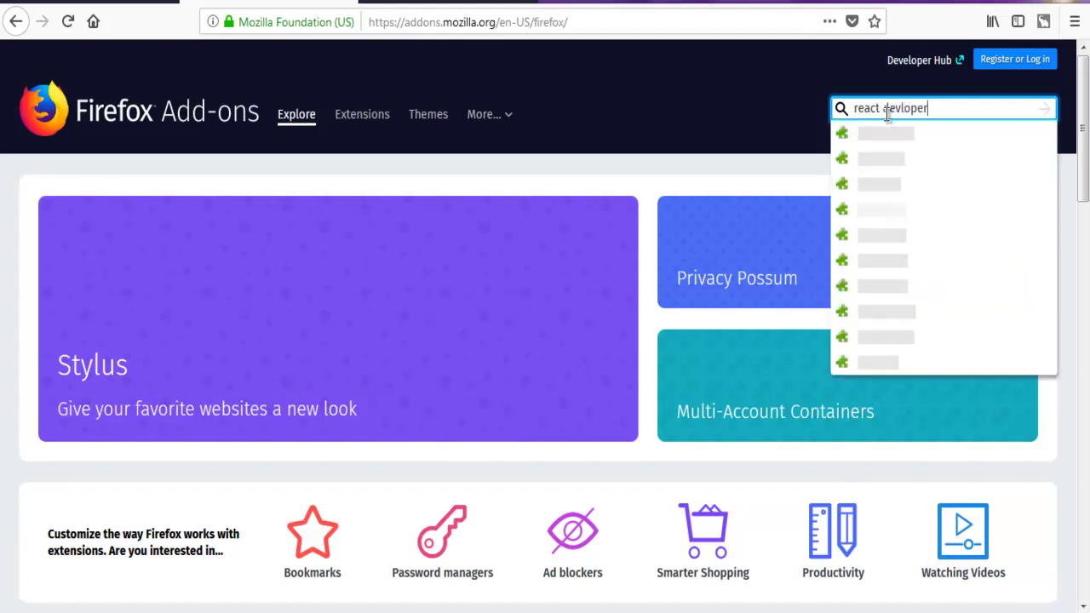
{"action": "type", "text": " tools"}
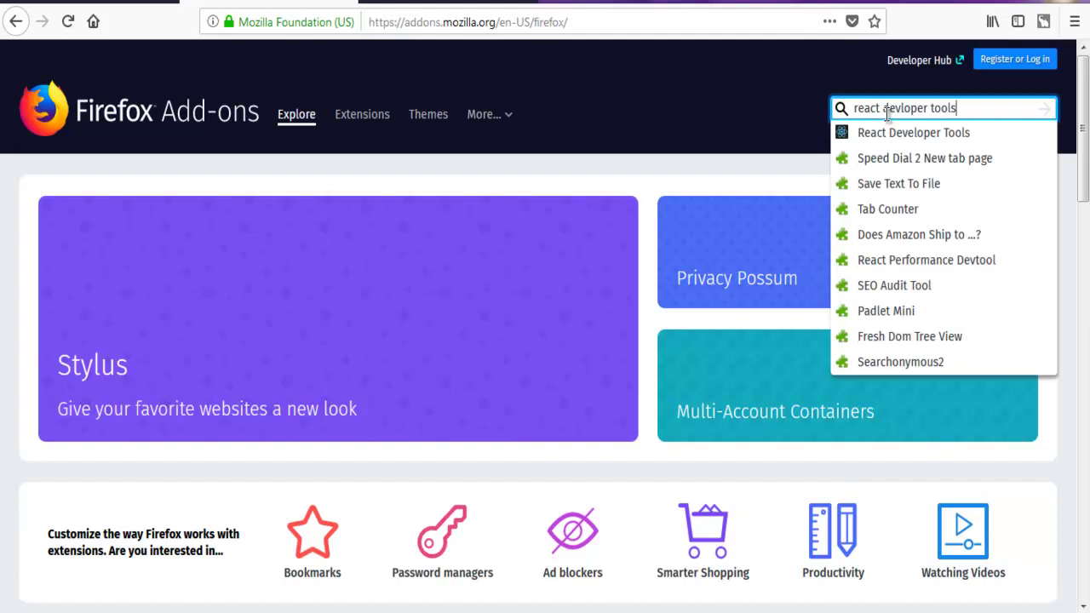
{"action": "key", "text": "Return"}
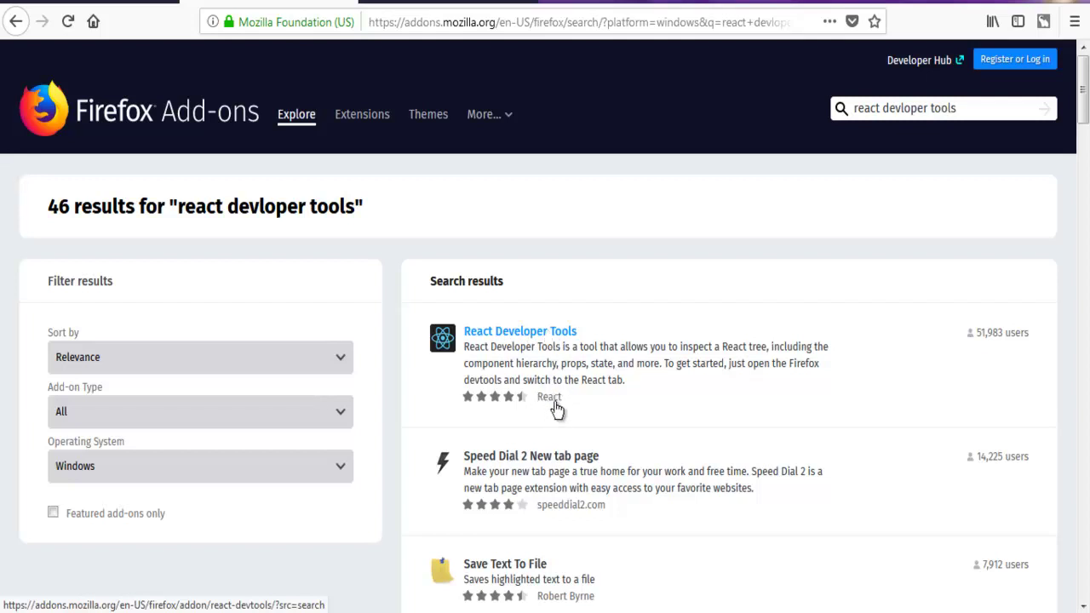
Open the React Developer Tools add-on page and scroll through its details and back up.
{"action": "left_click", "coordinate": [535, 363]}
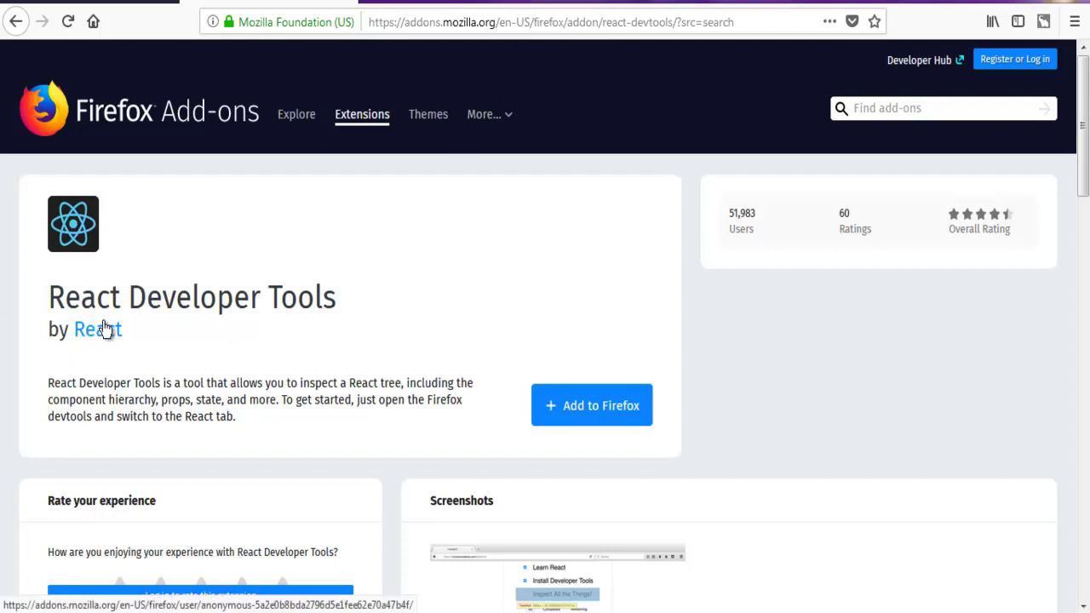
{"action": "scroll", "coordinate": [2, 299], "scroll_direction": "down", "scroll_amount": 5}
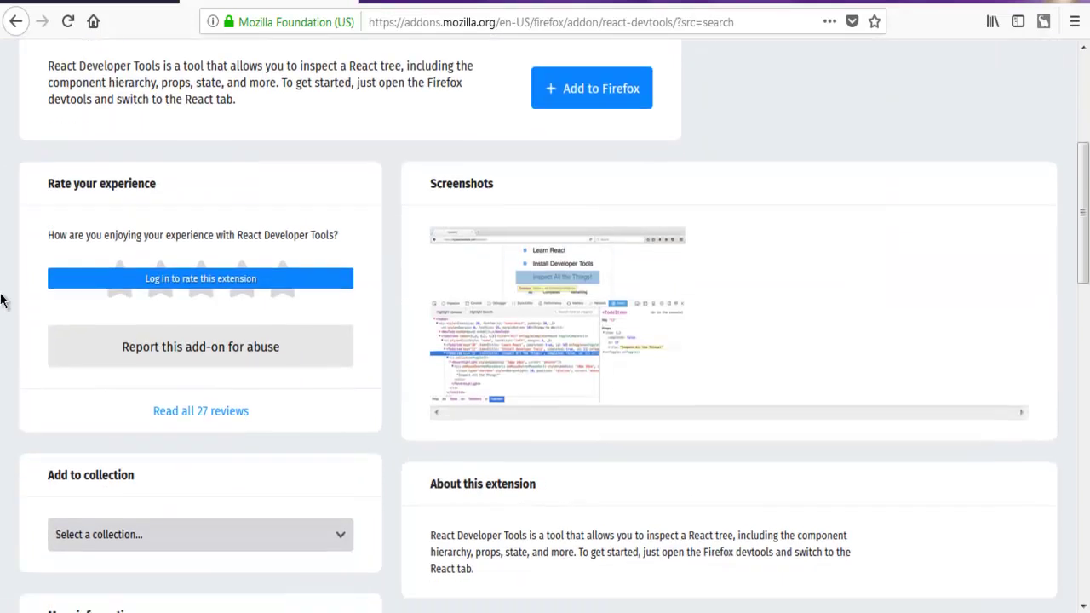
{"action": "scroll", "coordinate": [2, 299], "scroll_direction": "down", "scroll_amount": 5}
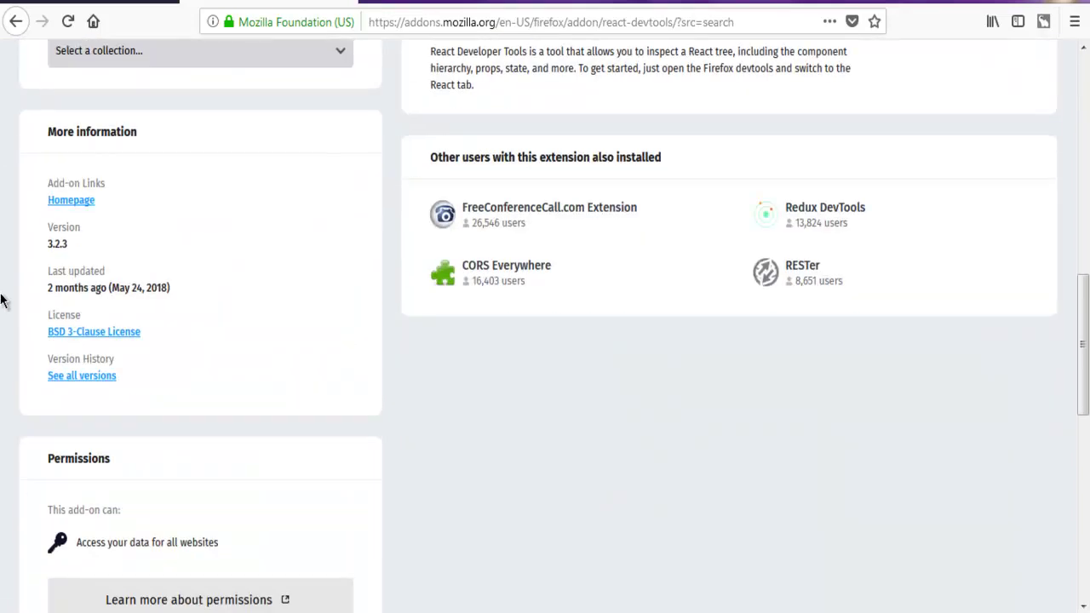
{"action": "scroll", "coordinate": [2, 299], "scroll_direction": "down", "scroll_amount": 5}
{"action": "scroll", "coordinate": [2, 299], "scroll_direction": "up", "scroll_amount": 8}
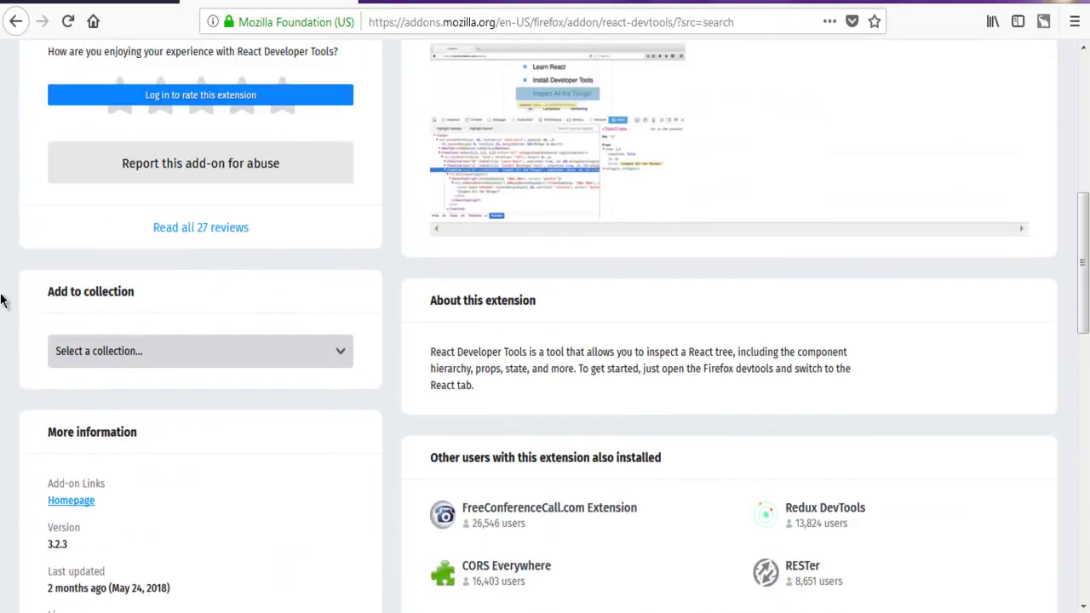
{"action": "scroll", "coordinate": [3, 292], "scroll_direction": "up", "scroll_amount": 3}
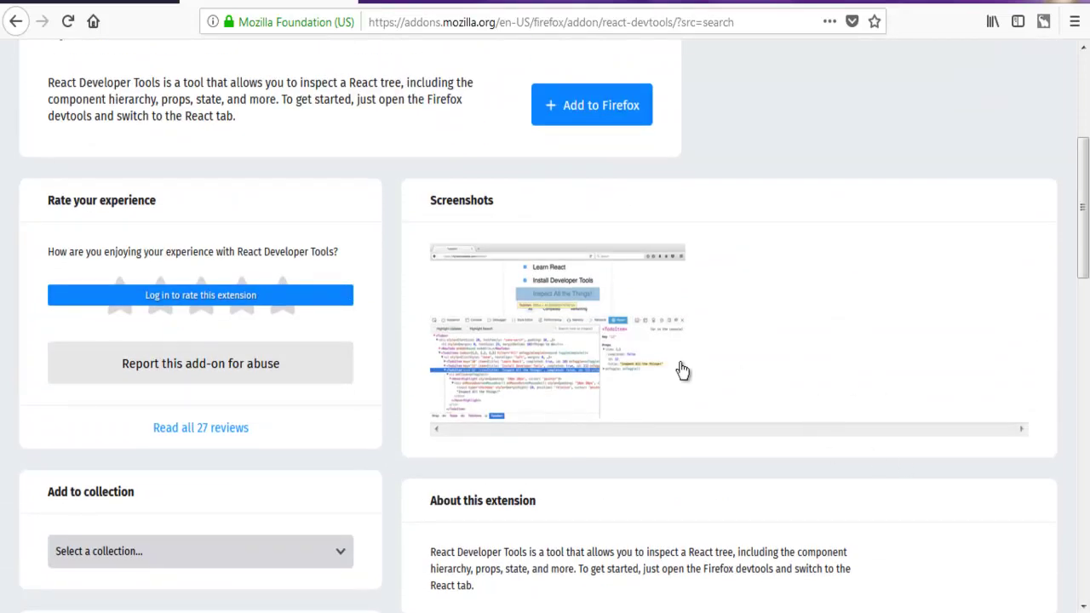
{"action": "scroll", "coordinate": [686, 368], "scroll_direction": "up", "scroll_amount": 5}
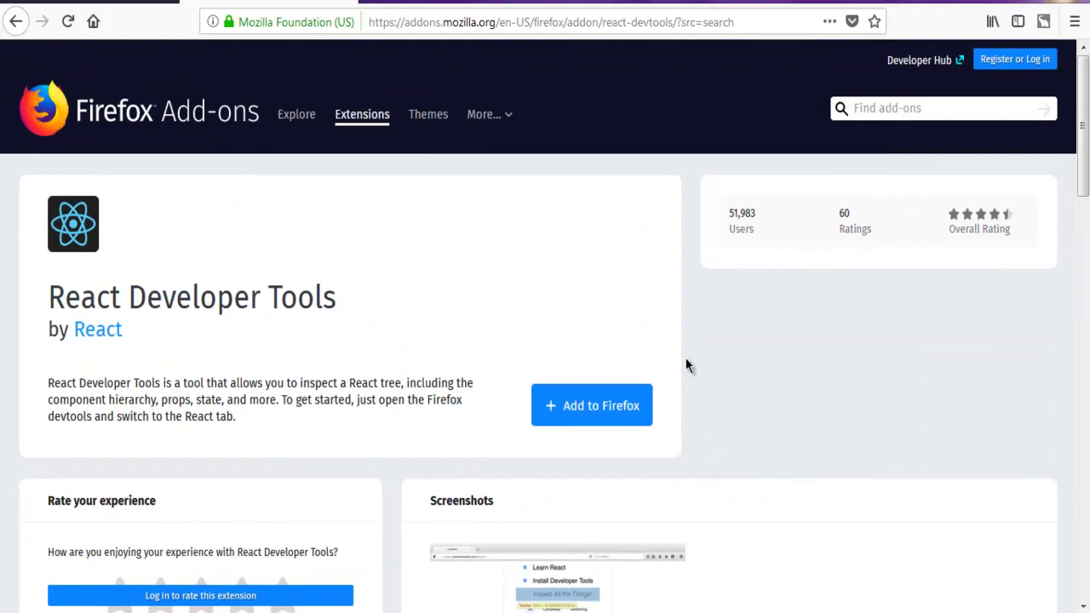
Add React Developer Tools to Firefox, granting its permissions and confirming the installation.
{"action": "left_click", "coordinate": [589, 408]}
{"action": "triple_click", "coordinate": [339, 296]}
{"action": "left_click", "coordinate": [81, 282]}
{"action": "left_click", "coordinate": [568, 413]}
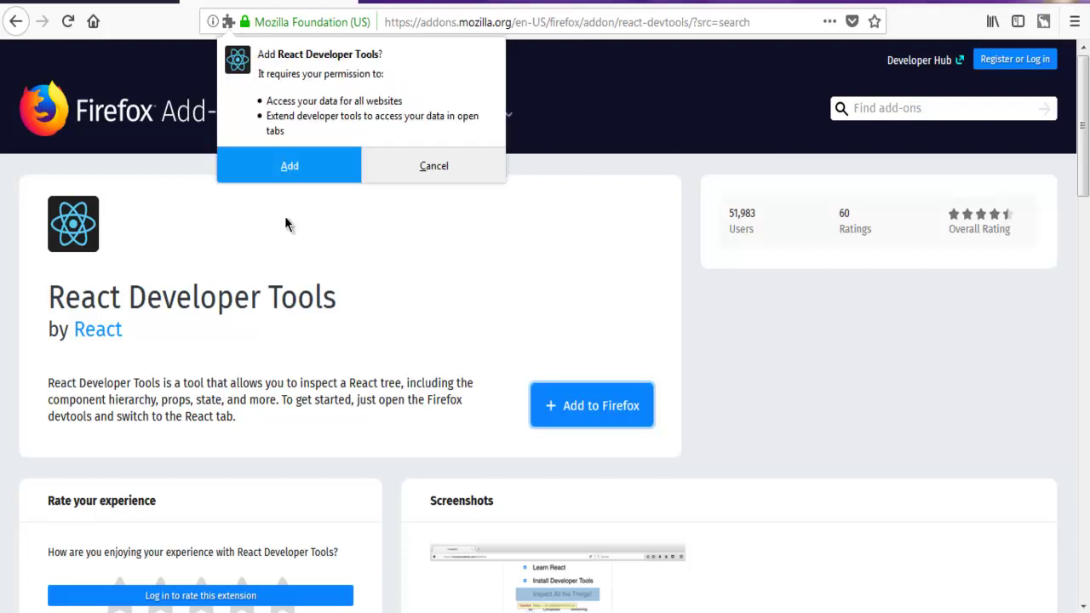
{"action": "left_click", "coordinate": [288, 168]}
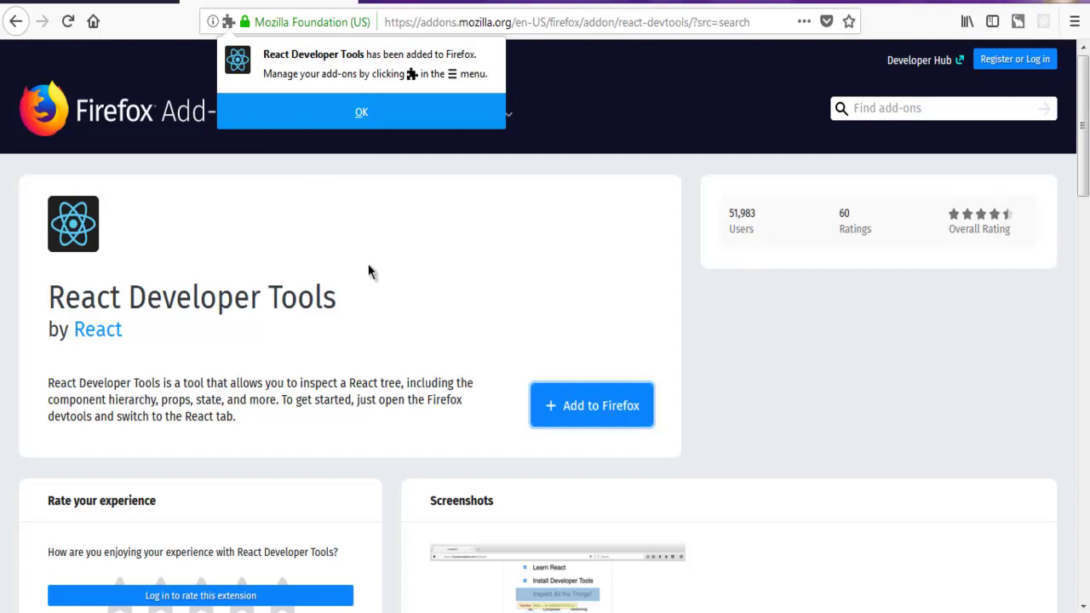
{"action": "left_click", "coordinate": [380, 117]}
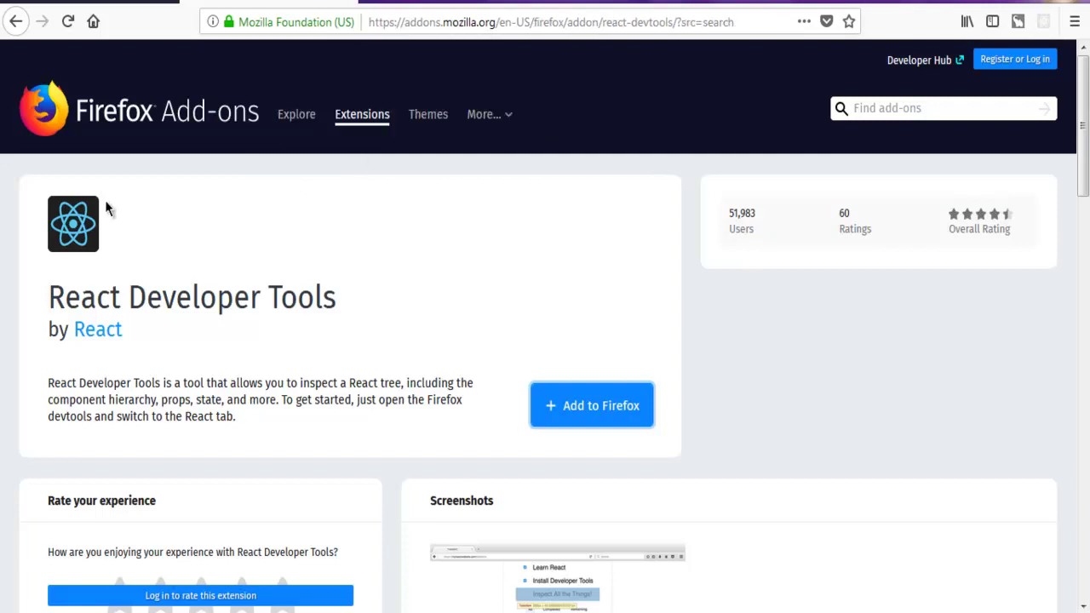
{"action": "left_click", "coordinate": [1074, 24]}
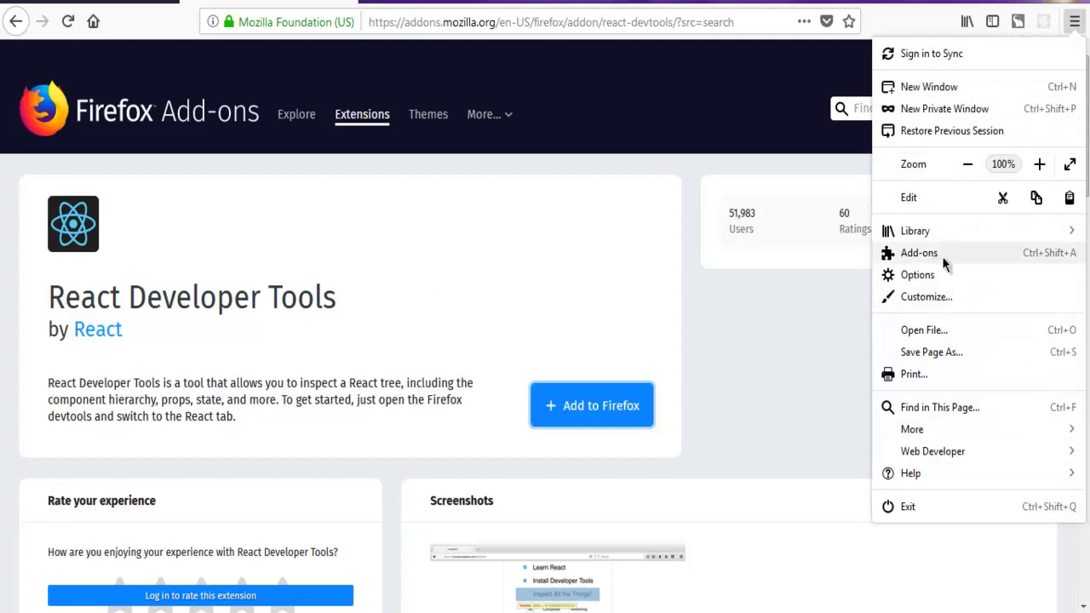
Confirm React Developer Tools is listed among installed add-ons, then return to its add-on page.
{"action": "left_click", "coordinate": [920, 253]}
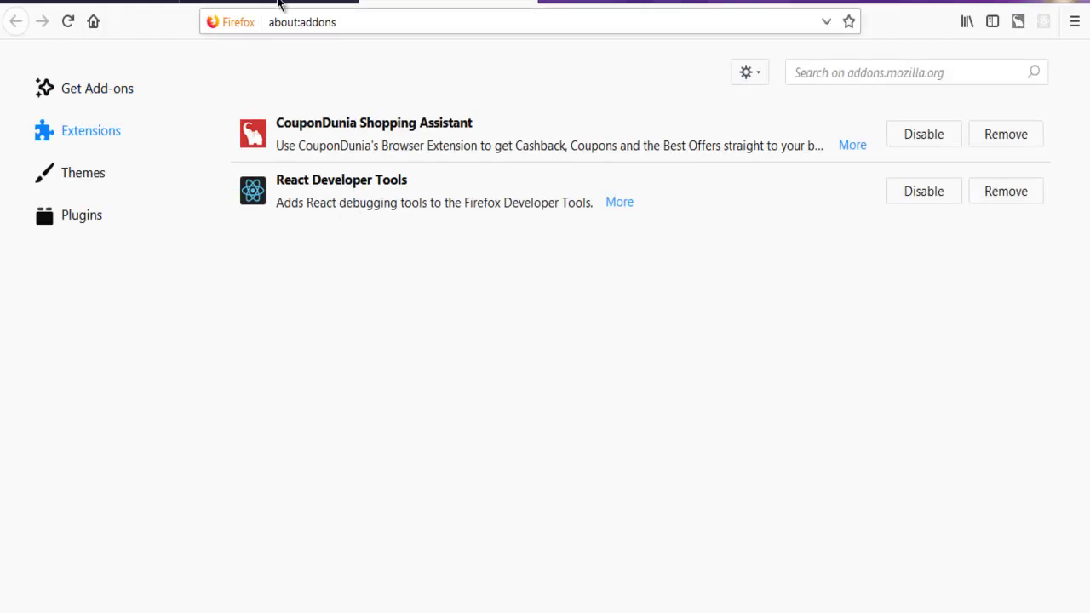
{"action": "left_click", "coordinate": [281, 4]}
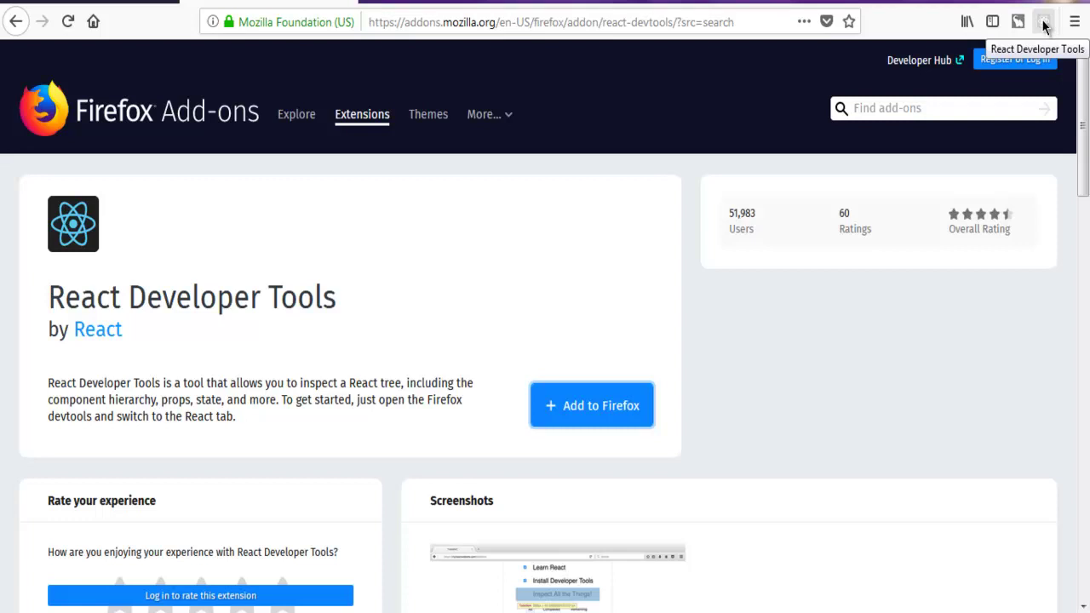
Search 'airbnb' in a new tab and open the official airbnb.co.in result.
{"action": "left_click", "coordinate": [373, 5]}
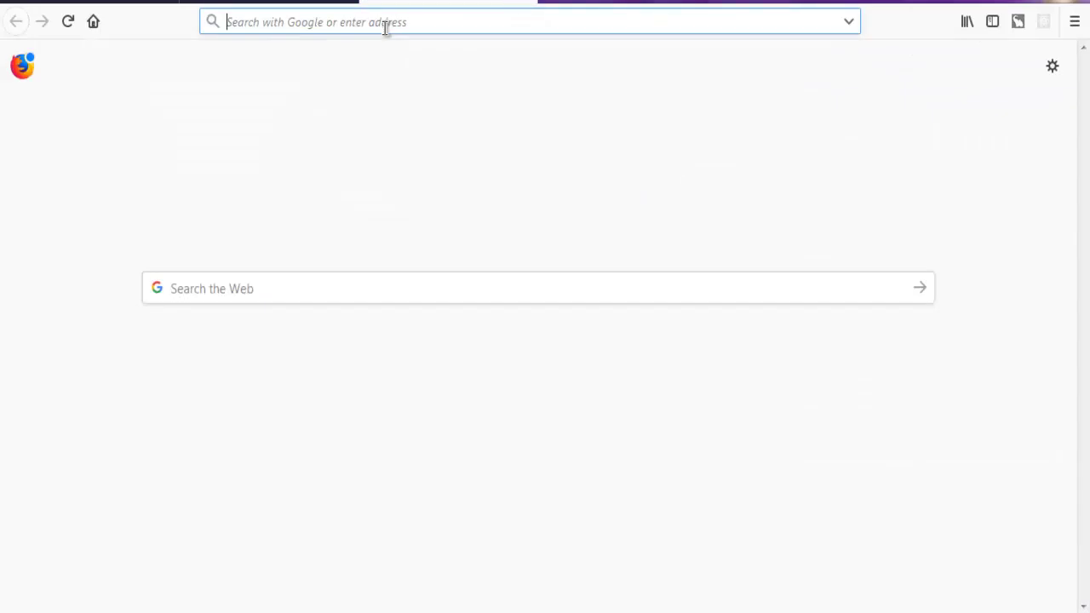
{"action": "type", "text": "ai"}
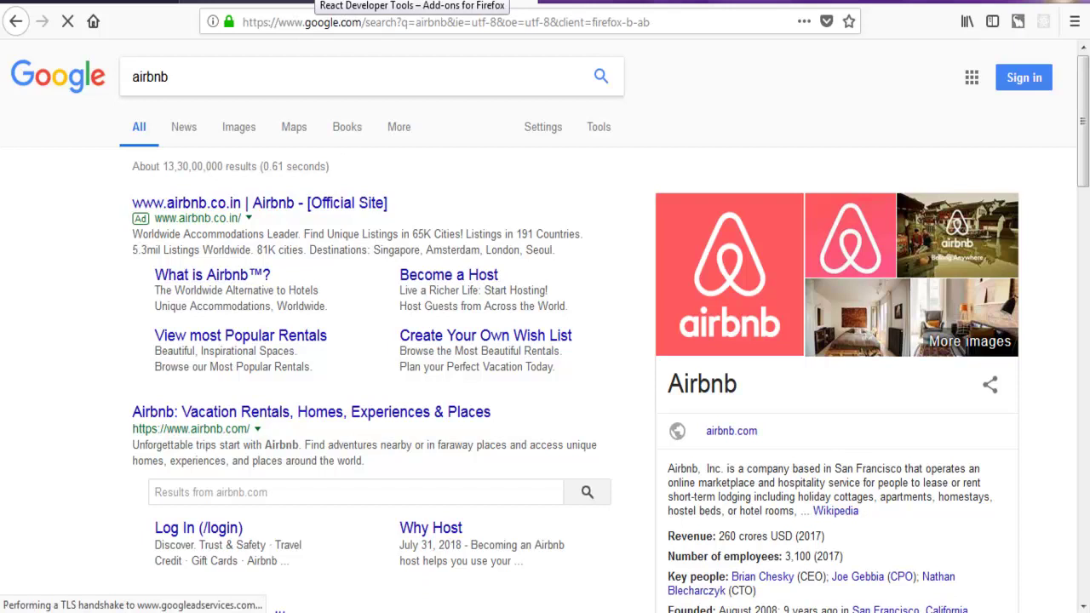
{"action": "left_click", "coordinate": [217, 203]}
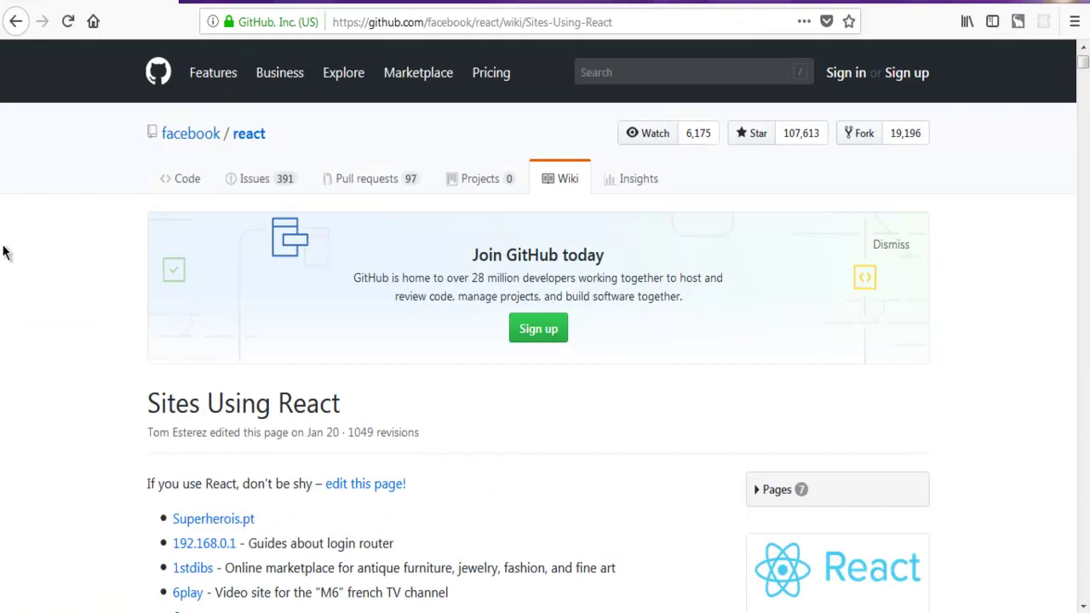
Read through the Sites Using React wiki list from the A entries down to around BBC.
{"action": "scroll", "coordinate": [2, 251], "scroll_direction": "down", "scroll_amount": 5}
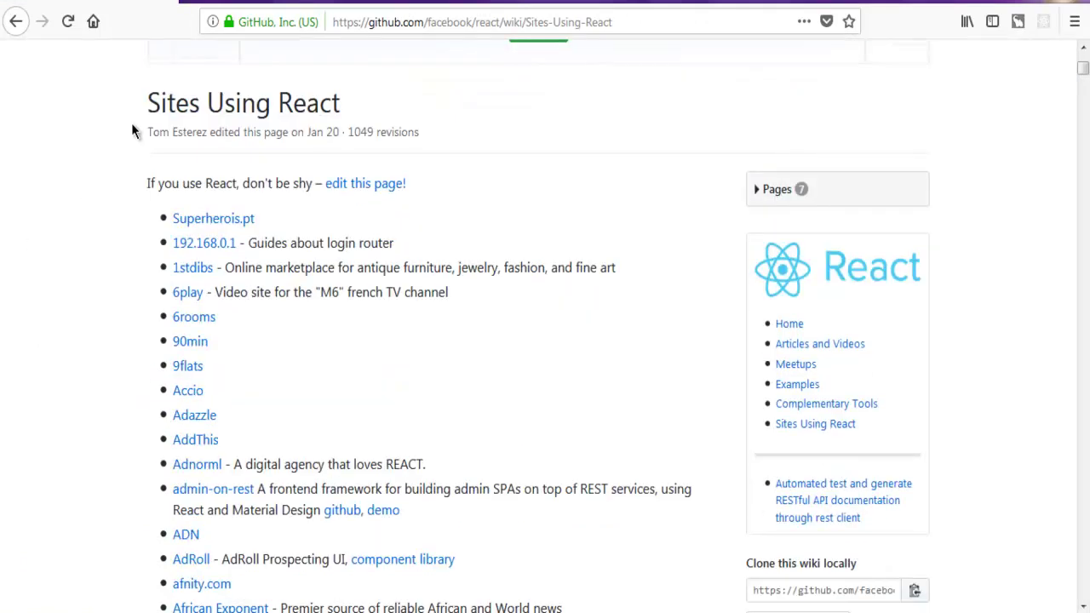
{"action": "left_click_drag", "start_coordinate": [147, 103], "coordinate": [353, 103]}
{"action": "left_click", "coordinate": [361, 99]}
{"action": "scroll", "coordinate": [1, 176], "scroll_direction": "up", "scroll_amount": 5}
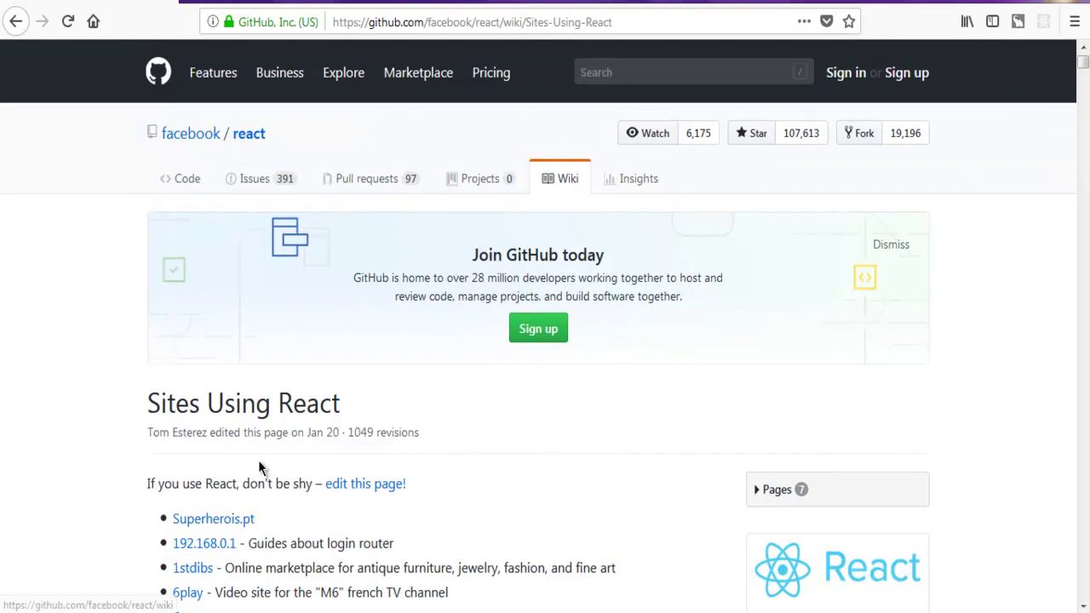
{"action": "scroll", "coordinate": [17, 438], "scroll_direction": "down", "scroll_amount": 2}
{"action": "scroll", "coordinate": [17, 439], "scroll_direction": "down", "scroll_amount": 5}
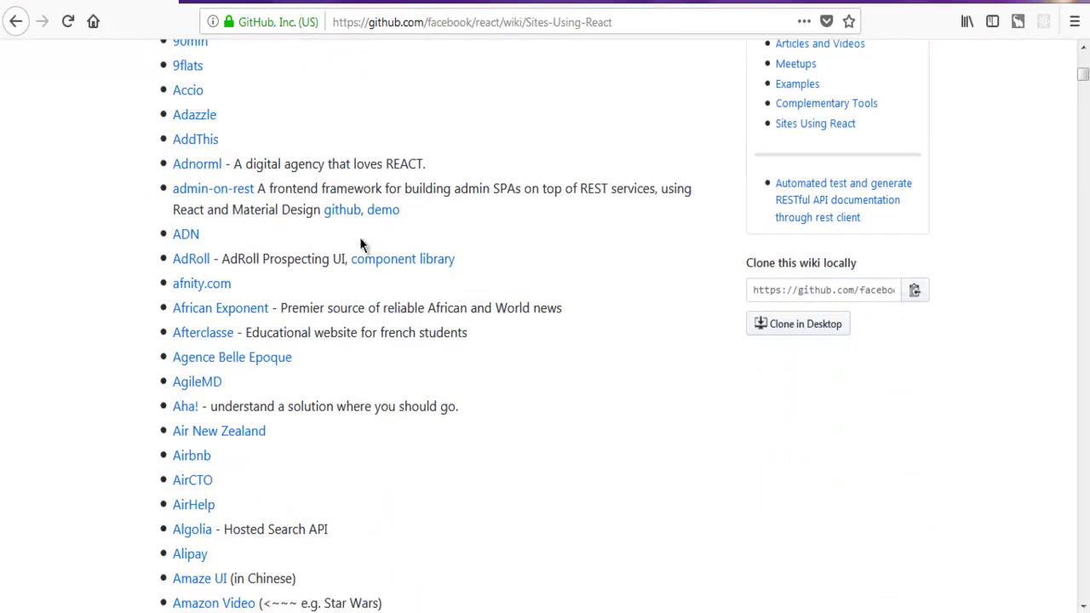
{"action": "left_click_drag", "start_coordinate": [298, 164], "coordinate": [437, 212]}
{"action": "left_click", "coordinate": [471, 226]}
{"action": "scroll", "coordinate": [92, 207], "scroll_direction": "down", "scroll_amount": 2}
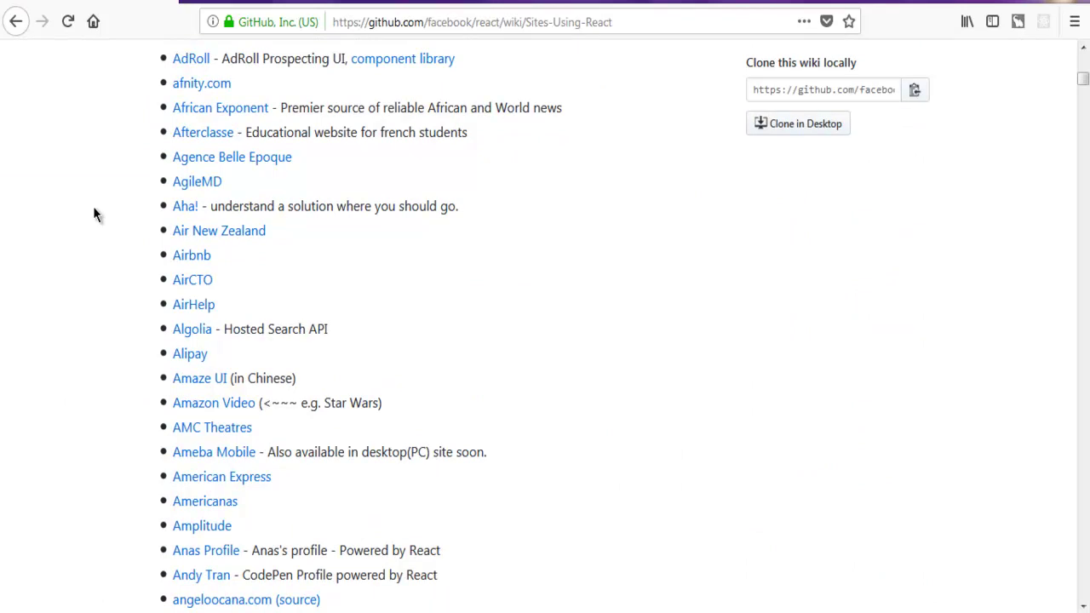
{"action": "scroll", "coordinate": [93, 206], "scroll_direction": "down", "scroll_amount": 4}
{"action": "scroll", "coordinate": [93, 206], "scroll_direction": "down", "scroll_amount": 3}
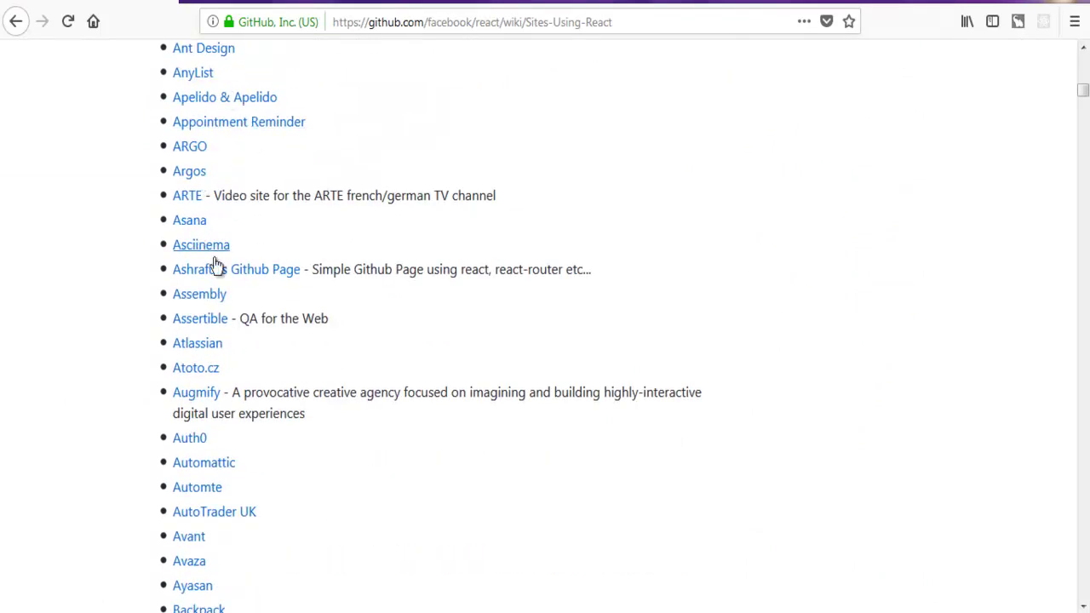
{"action": "scroll", "coordinate": [402, 345], "scroll_direction": "down", "scroll_amount": 3}
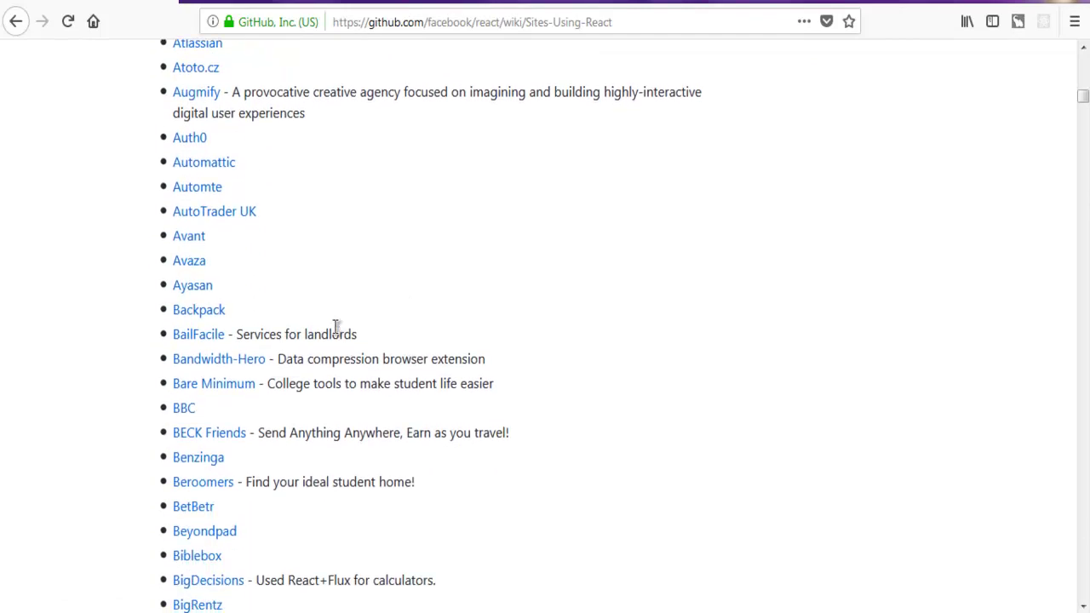
Bring up the Avant link's options, then scroll the wiki list and open the Adnorml site.
{"action": "right_click", "coordinate": [193, 238]}
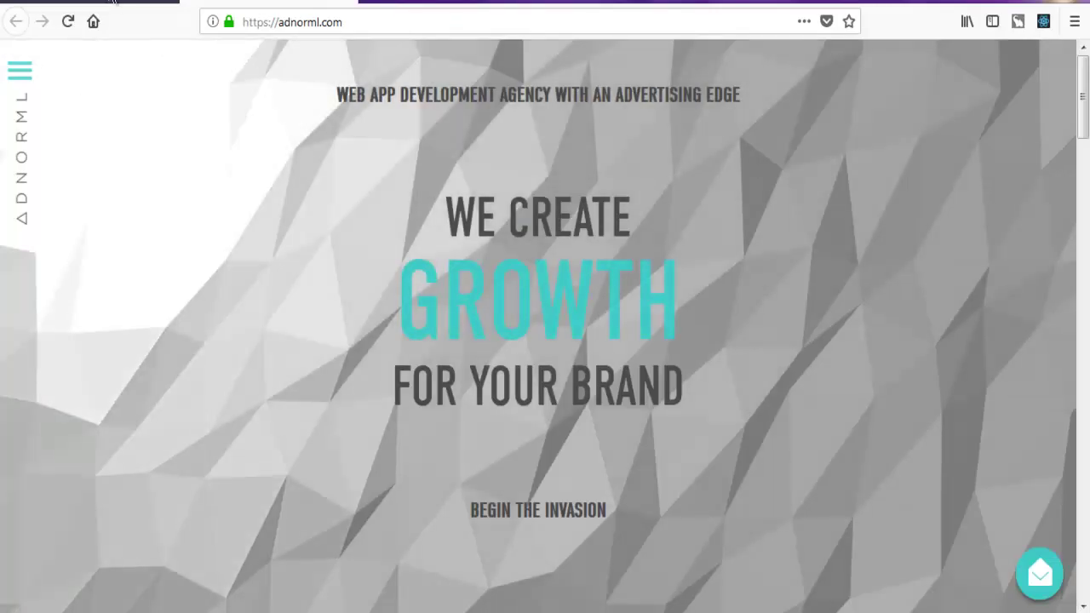
{"action": "scroll", "coordinate": [107, 369], "scroll_direction": "down", "scroll_amount": 2}
{"action": "scroll", "coordinate": [107, 389], "scroll_direction": "down", "scroll_amount": 3}
{"action": "scroll", "coordinate": [104, 392], "scroll_direction": "down", "scroll_amount": 1}
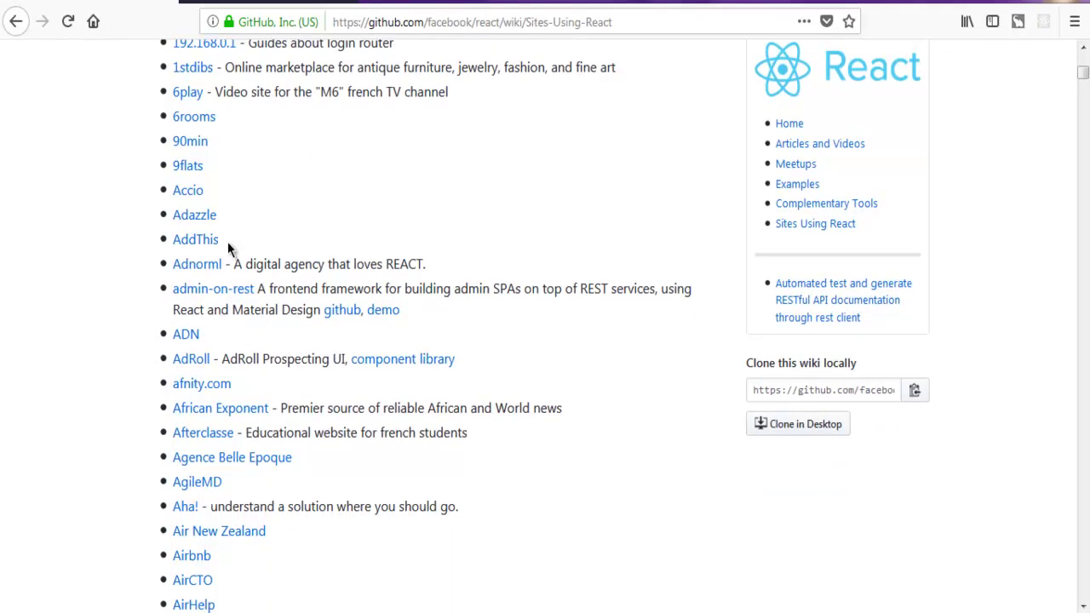
{"action": "left_click_drag", "start_coordinate": [237, 266], "coordinate": [440, 264]}
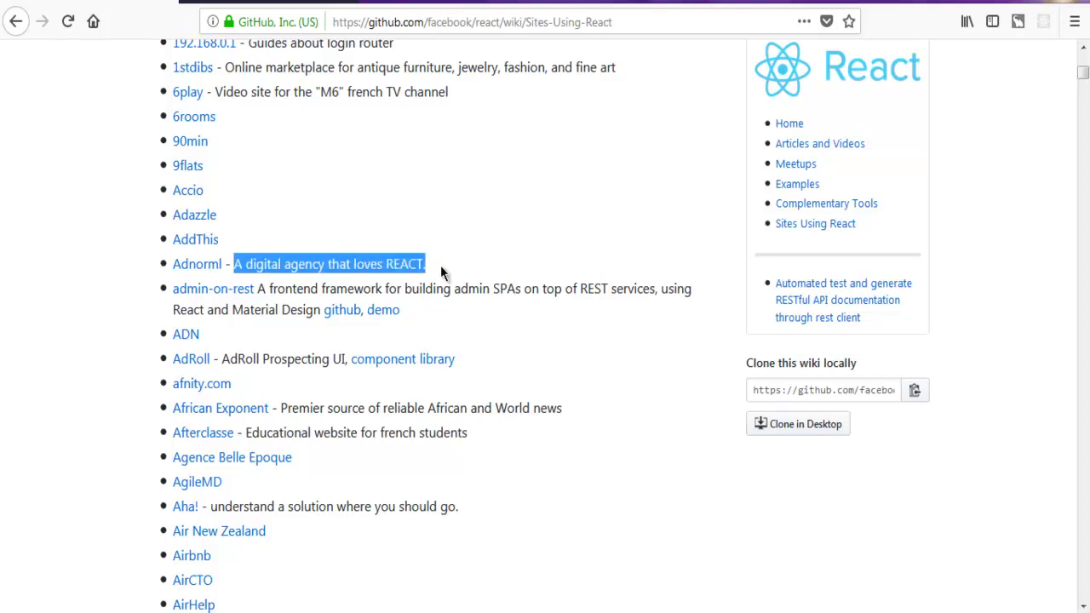
{"action": "left_click", "coordinate": [197, 264]}
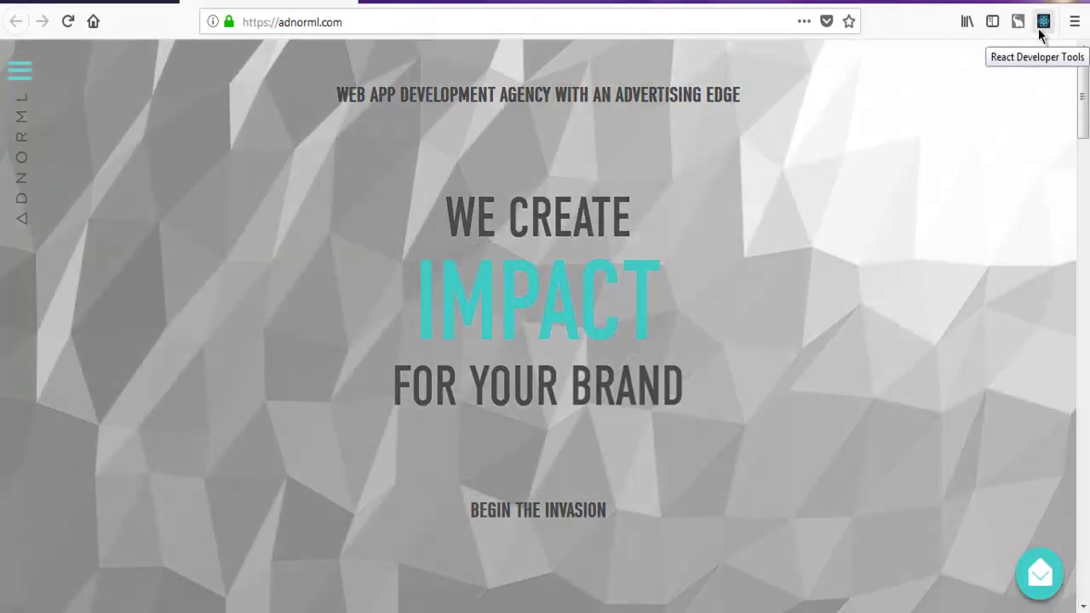
Inspect Adnorml in the DevTools React tab and select Router to show its props and state.
{"action": "right_click", "coordinate": [237, 245]}
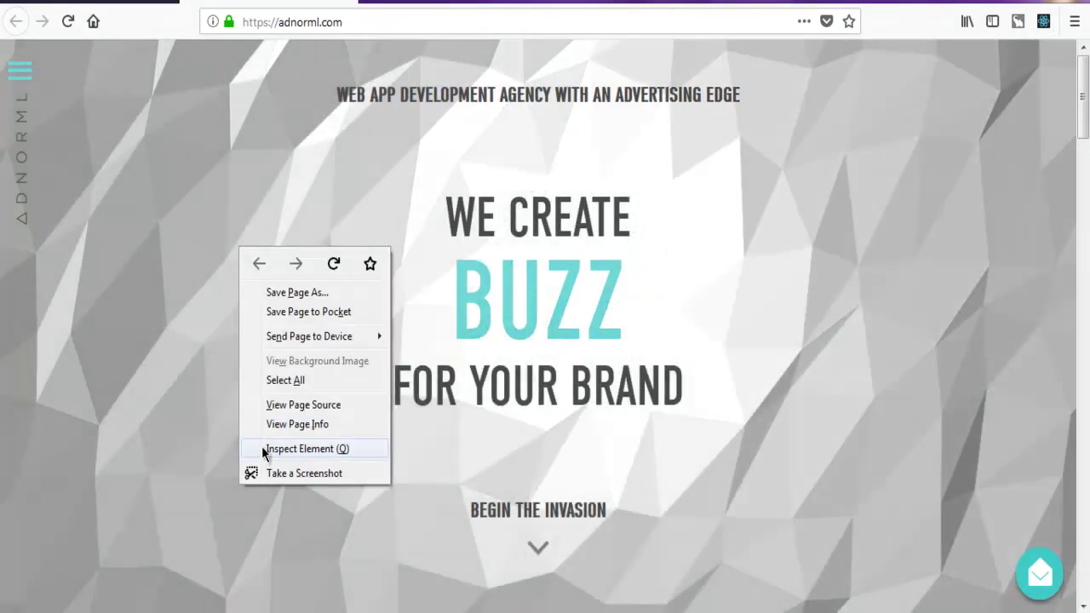
{"action": "left_click", "coordinate": [268, 449]}
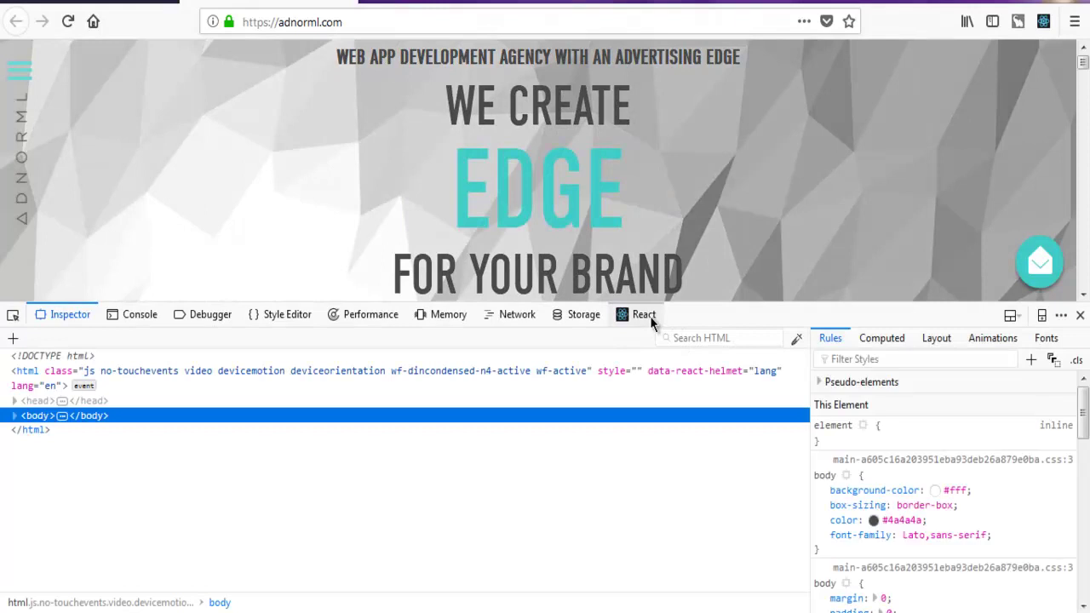
{"action": "left_click", "coordinate": [644, 315]}
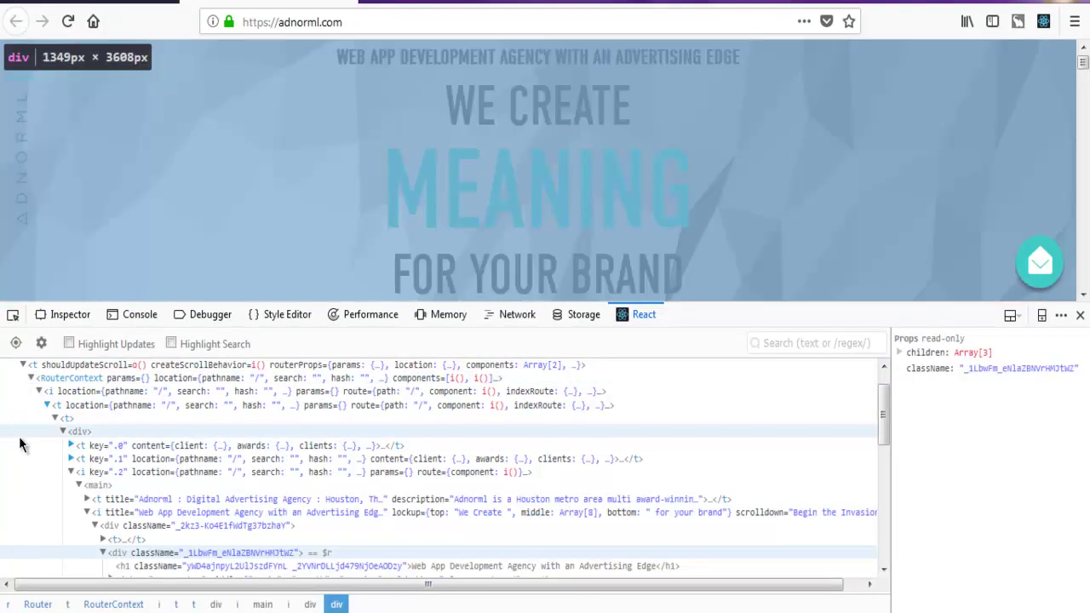
{"action": "scroll", "coordinate": [21, 444], "scroll_direction": "down", "scroll_amount": 5}
{"action": "scroll", "coordinate": [22, 444], "scroll_direction": "up", "scroll_amount": 10}
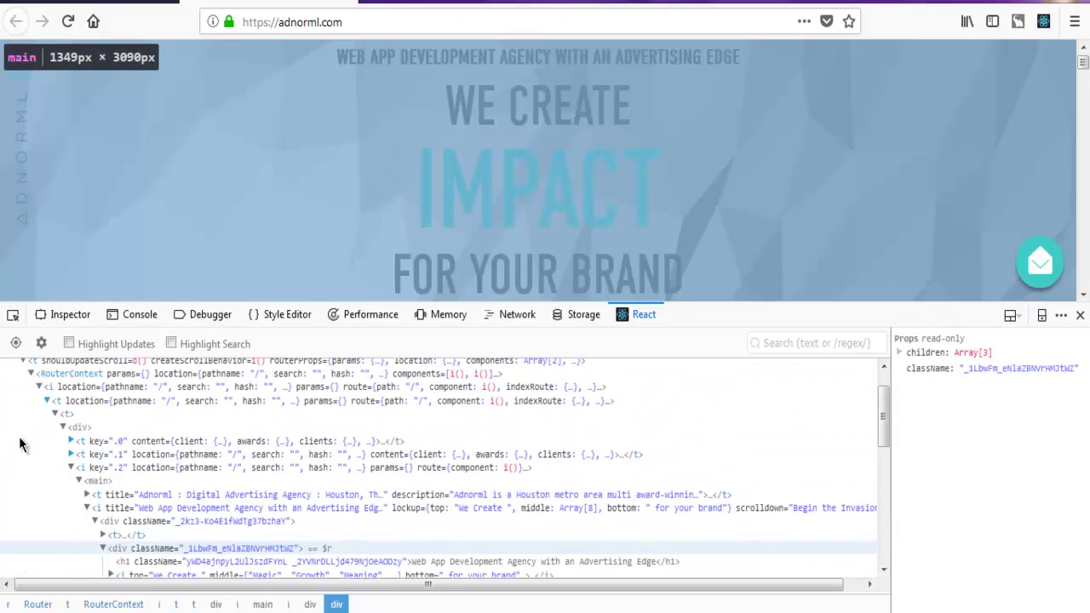
{"action": "scroll", "coordinate": [23, 440], "scroll_direction": "up", "scroll_amount": 2}
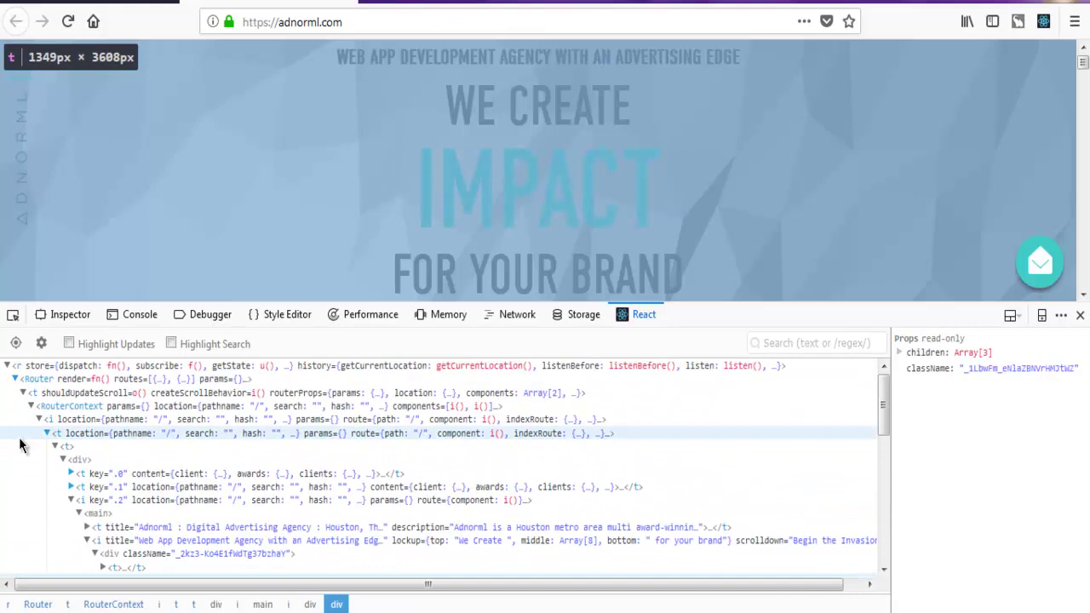
{"action": "left_click", "coordinate": [38, 379]}
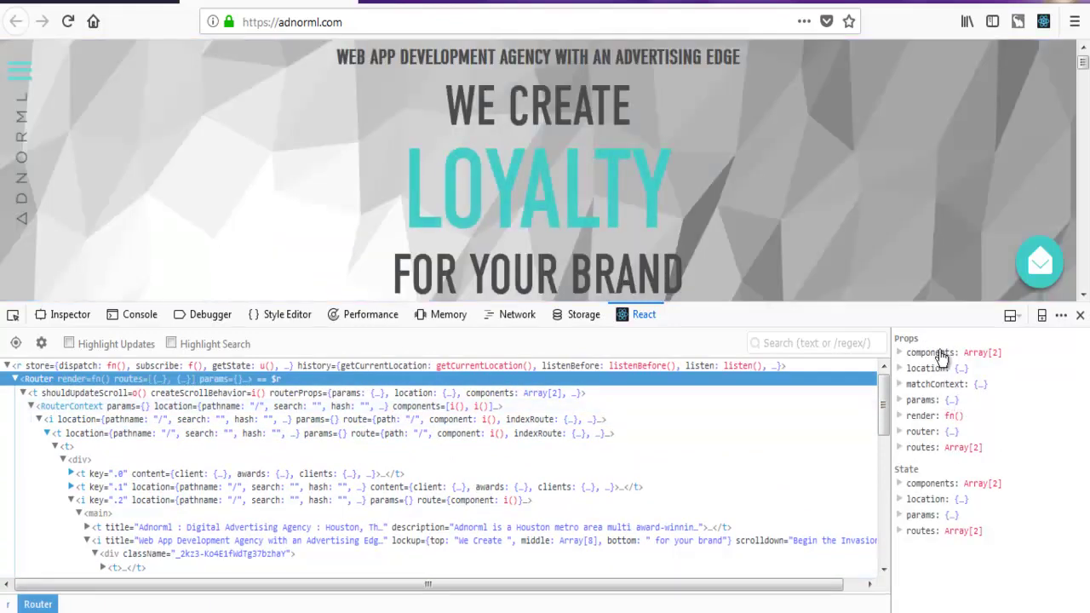